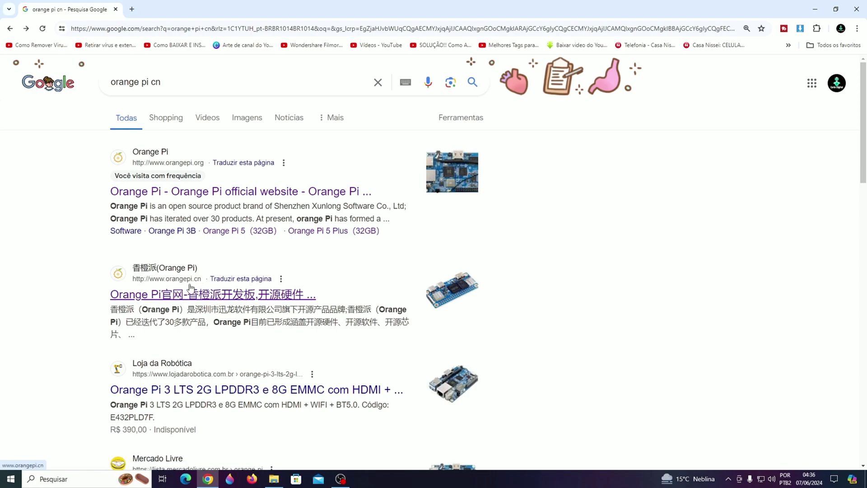
# - Open the official Orange Pi website from the search results, dismiss the translation offer, and go to its Download page
pyautogui.click(212, 195)
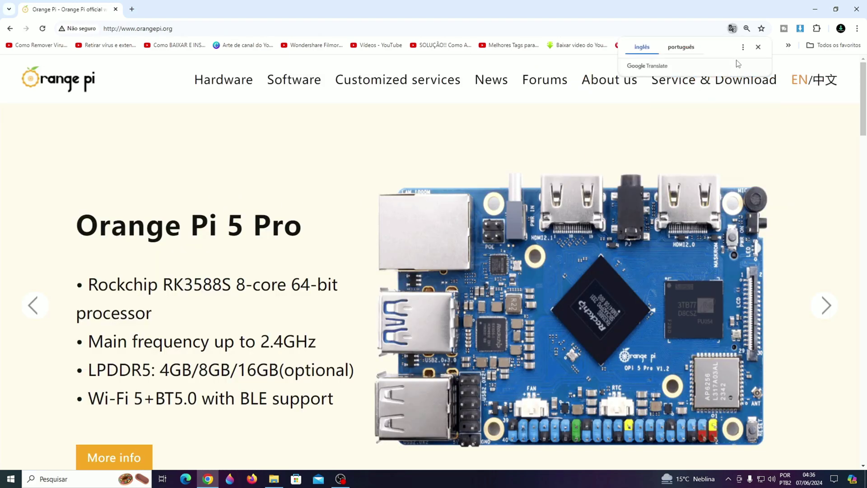
pyautogui.click(758, 47)
pyautogui.moveTo(737, 81)
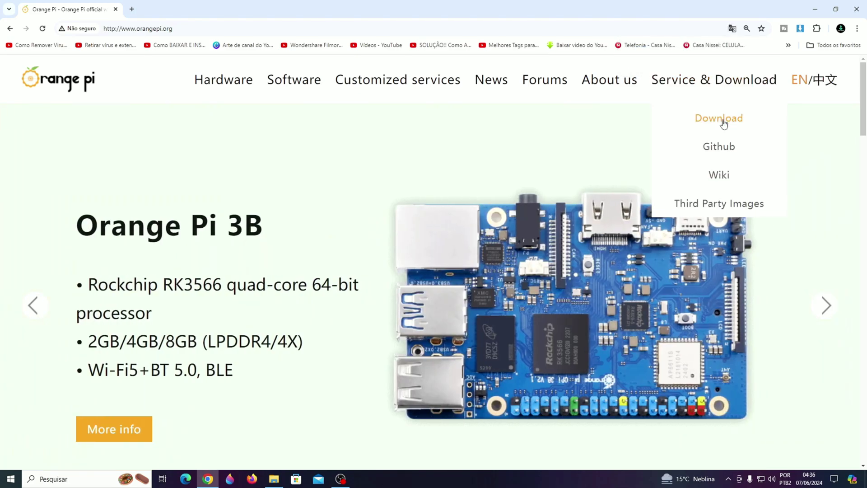
pyautogui.click(721, 118)
# - Browse the board list on the download page and open the Orange Pi 5 Pro support page
pyautogui.scroll(-5, 410, 237)
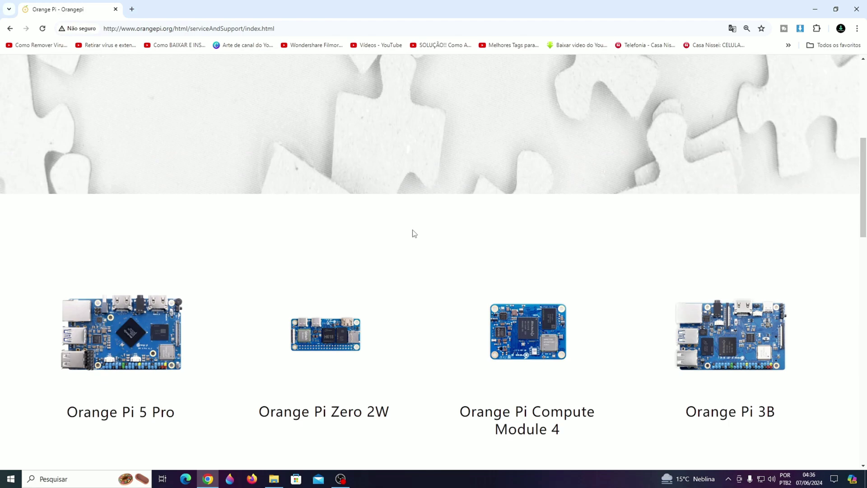
pyautogui.scroll(-7, 415, 233)
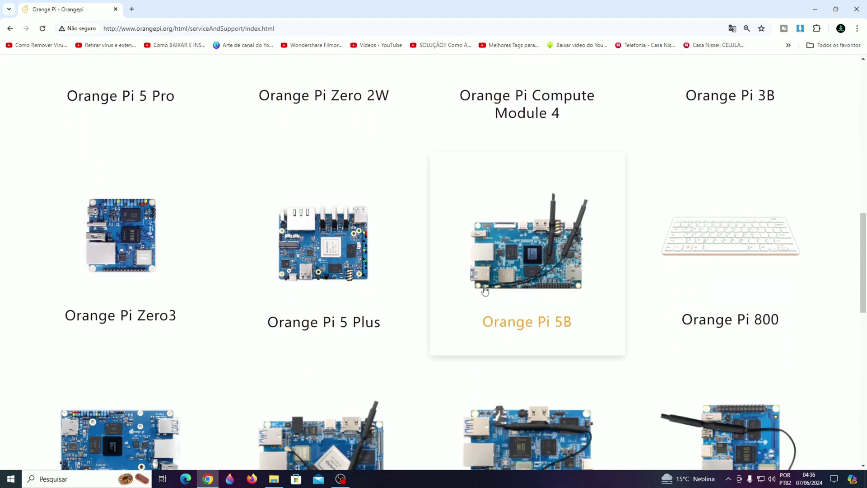
pyautogui.scroll(4, 215, 265)
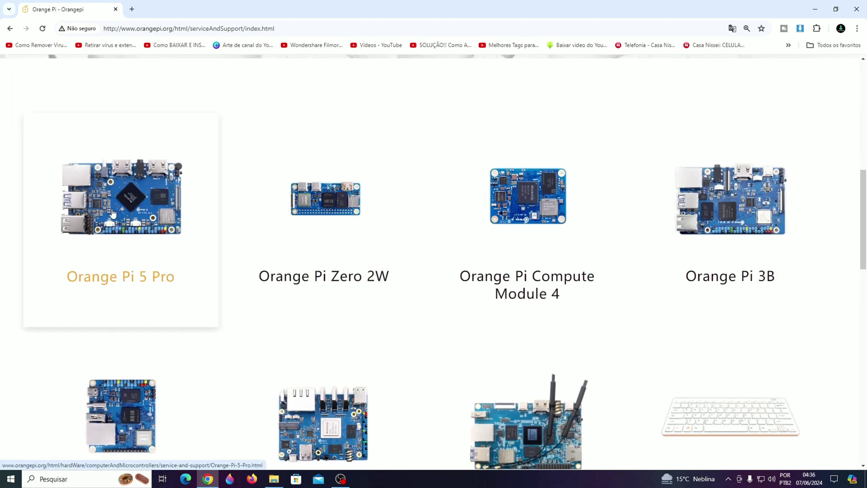
pyautogui.click(151, 214)
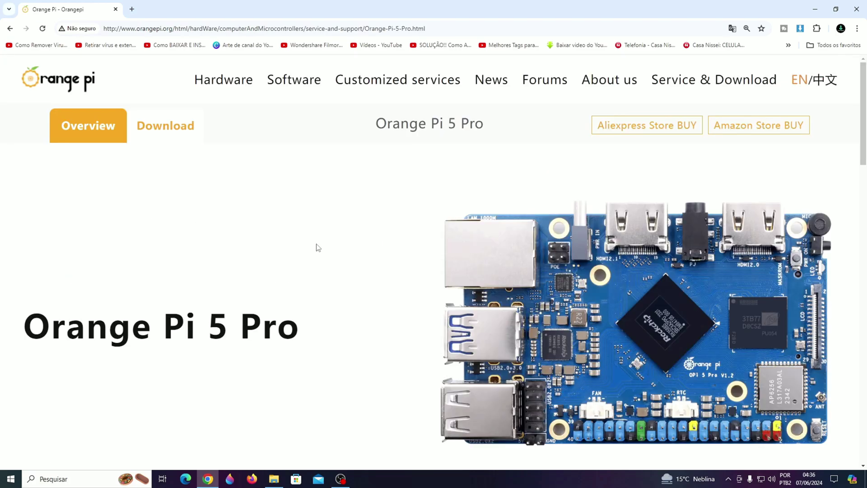
# - Open the Android Image downloads under Official Images and enter the "TF card and eMMC boot image" folder
pyautogui.scroll(-15, 316, 248)
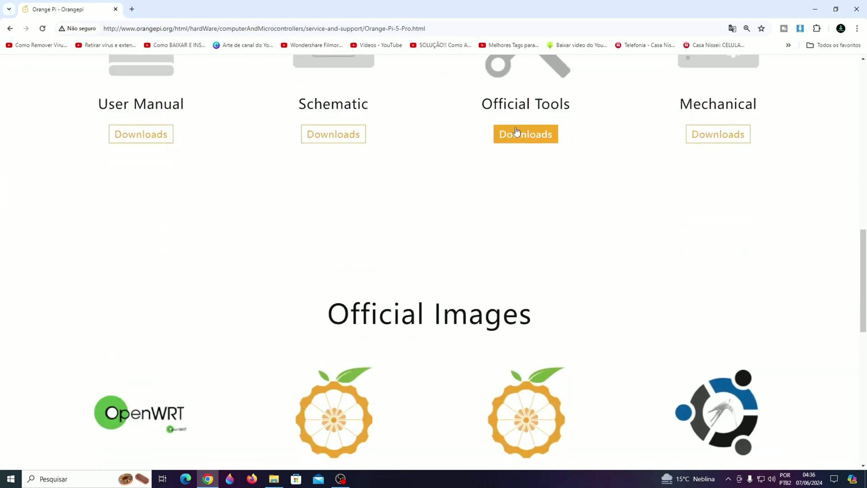
pyautogui.scroll(3, 517, 131)
pyautogui.scroll(-7, 514, 193)
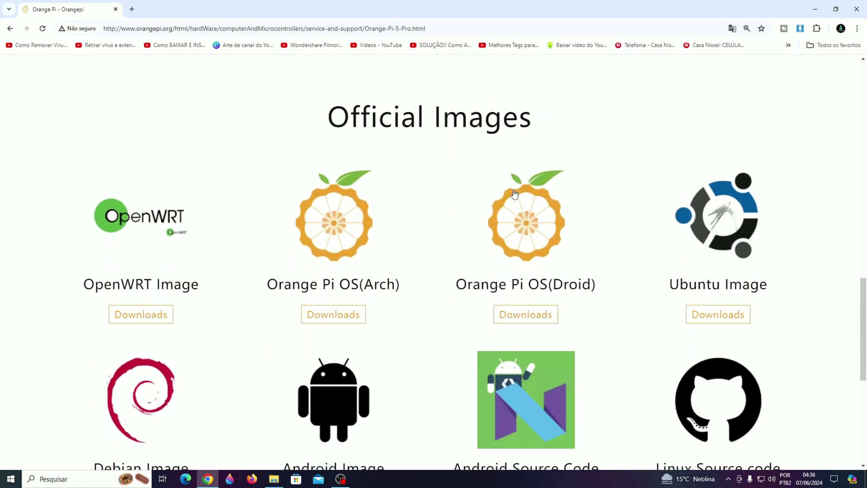
pyautogui.scroll(-5, 515, 193)
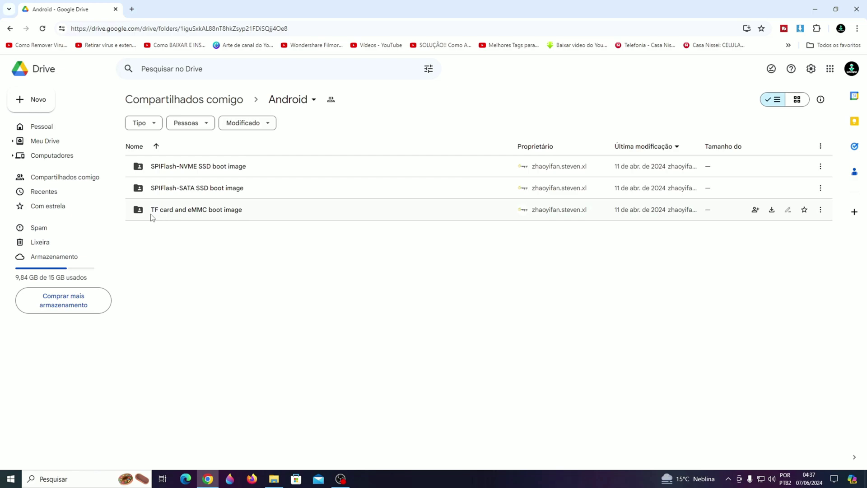
pyautogui.doubleClick(207, 210)
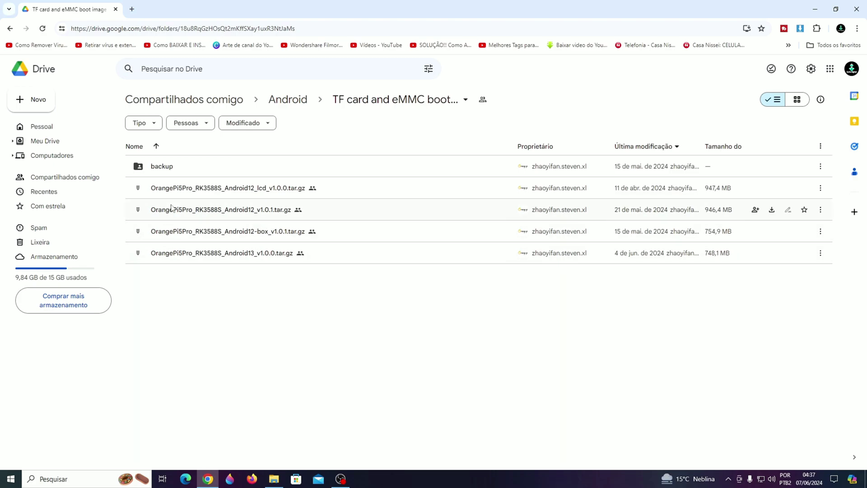
# - Return to the Orange Pi 5 Pro support page and open the Official Tools downloads under Official Resources
pyautogui.click(10, 29)
pyautogui.click(9, 29)
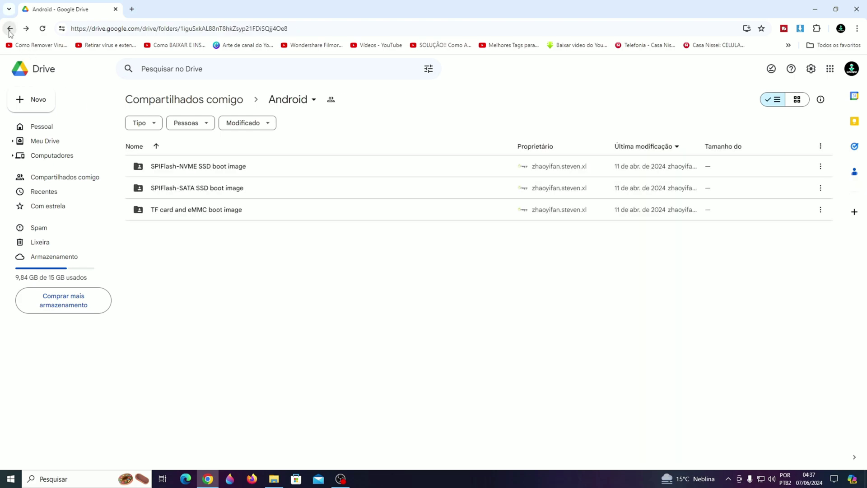
pyautogui.scroll(7, 341, 244)
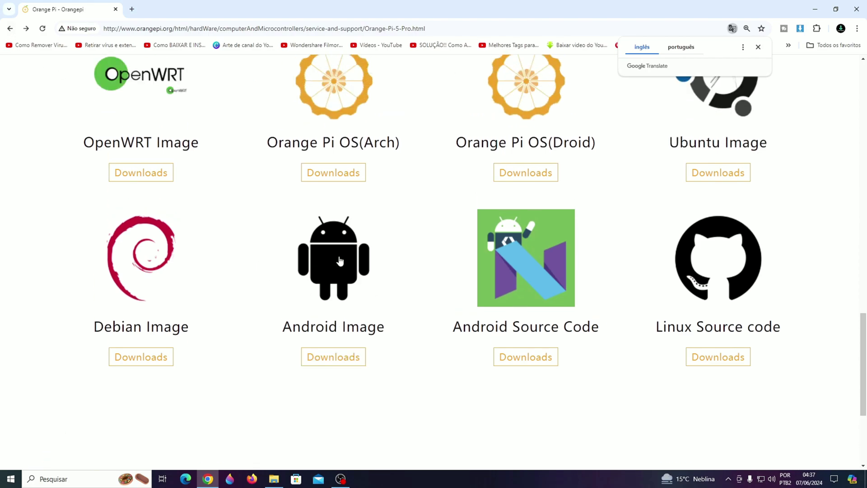
pyautogui.scroll(-1, 492, 282)
pyautogui.scroll(8, 494, 281)
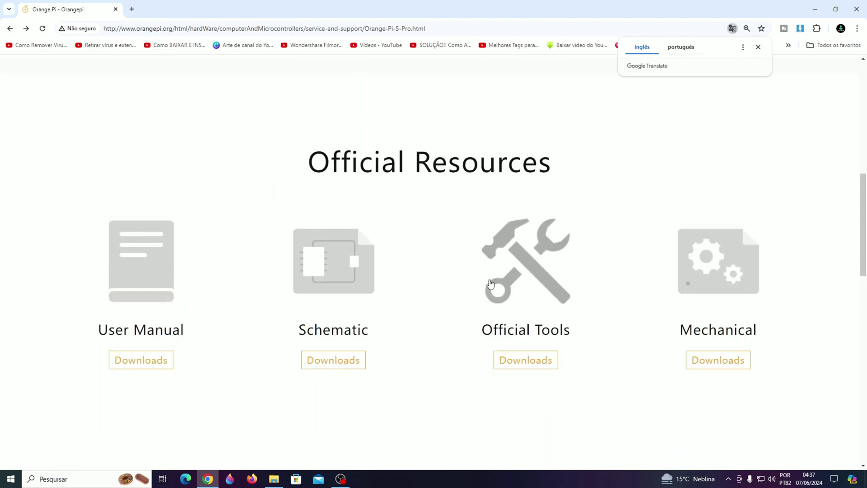
pyautogui.click(538, 363)
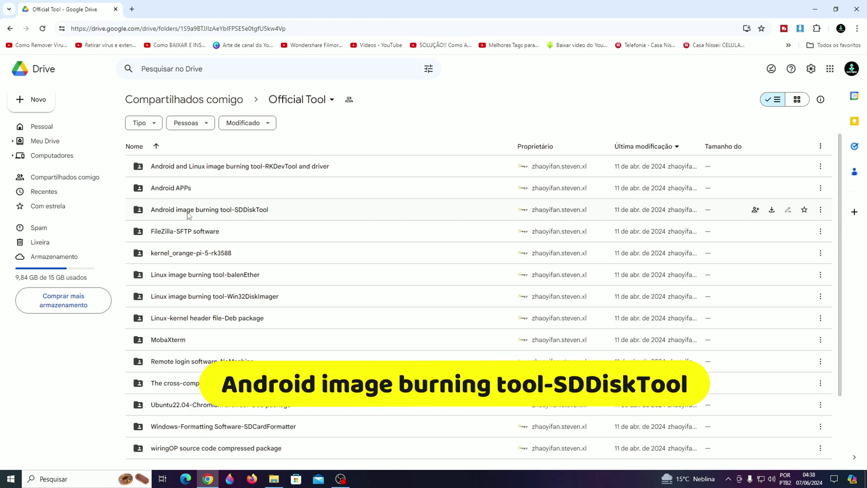
# - Download SDDiskTool_v1.72.zip from the "Android image burning tool-SDDiskTool" folder
pyautogui.doubleClick(262, 214)
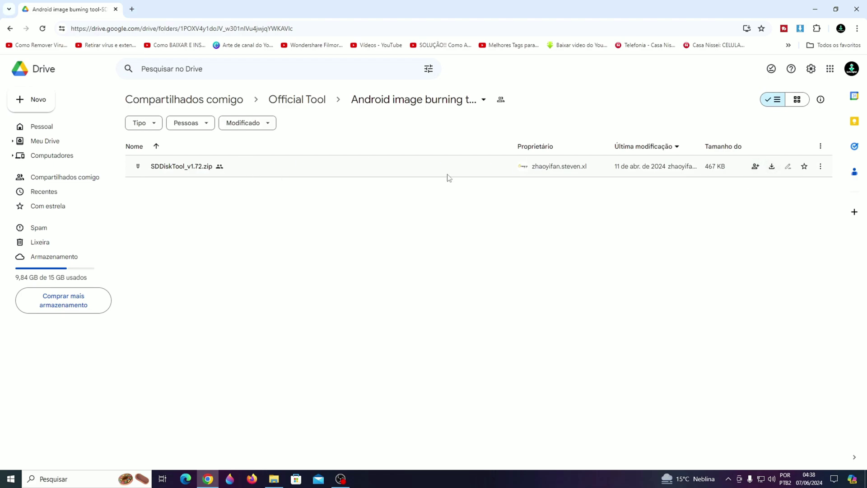
pyautogui.click(773, 168)
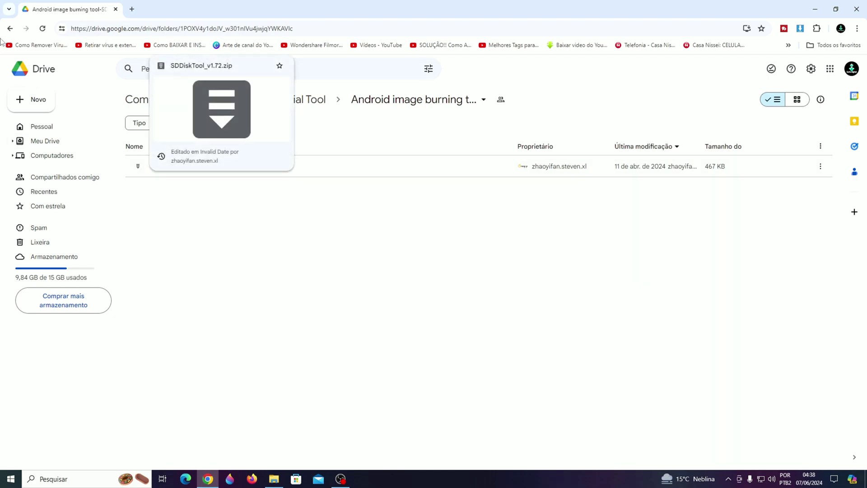
# - View the contents of the "Windows-Formatting Software-SDCardFormatter" folder within Official Tool, and return to the Official Tool folder
pyautogui.click(10, 28)
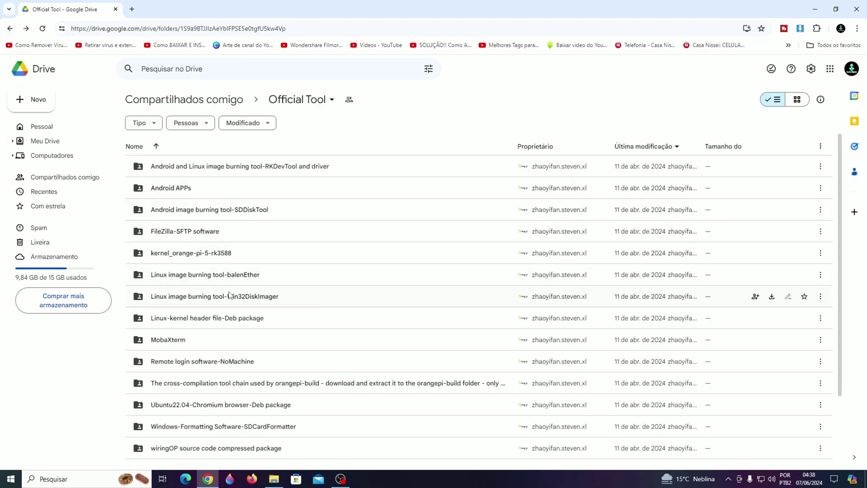
pyautogui.scroll(-2, 247, 334)
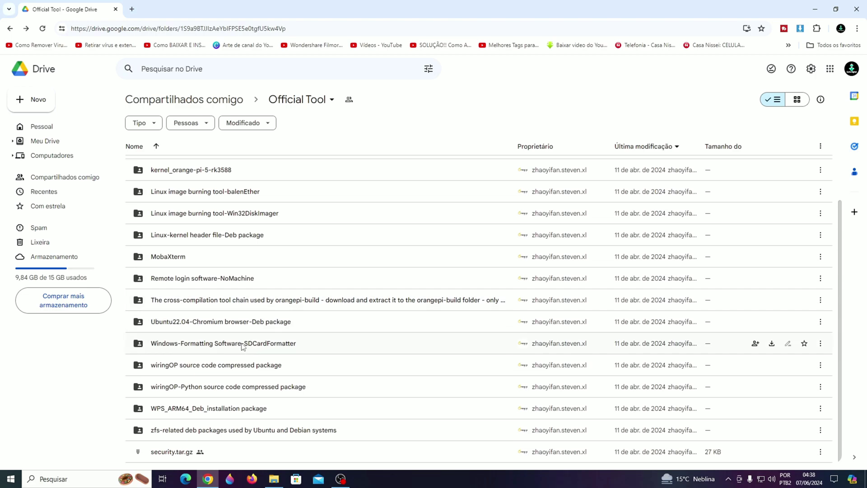
pyautogui.scroll(2, 240, 336)
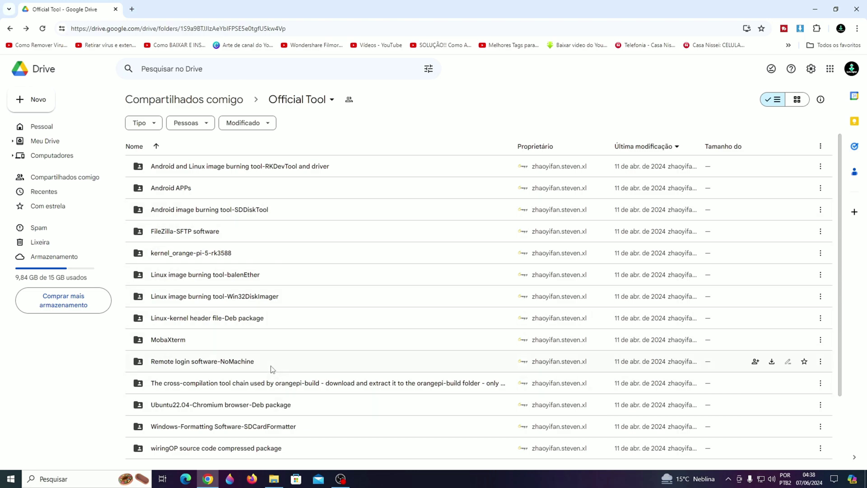
pyautogui.scroll(-2, 249, 434)
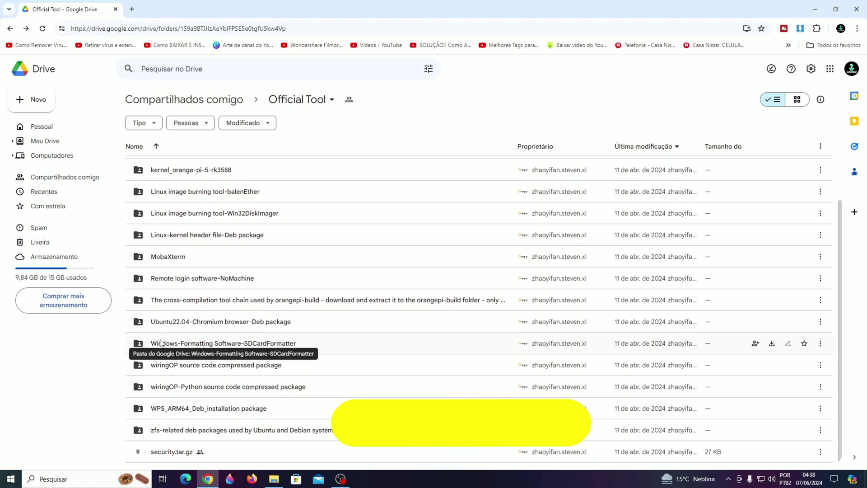
pyautogui.doubleClick(270, 344)
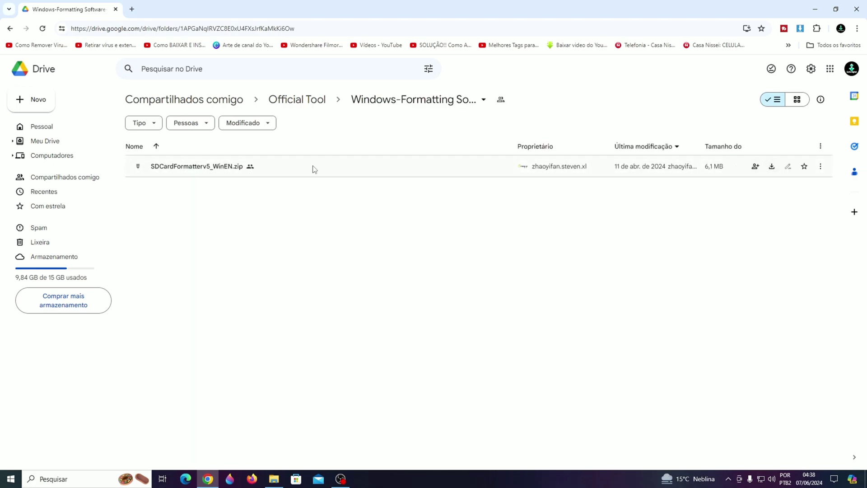
pyautogui.click(5, 29)
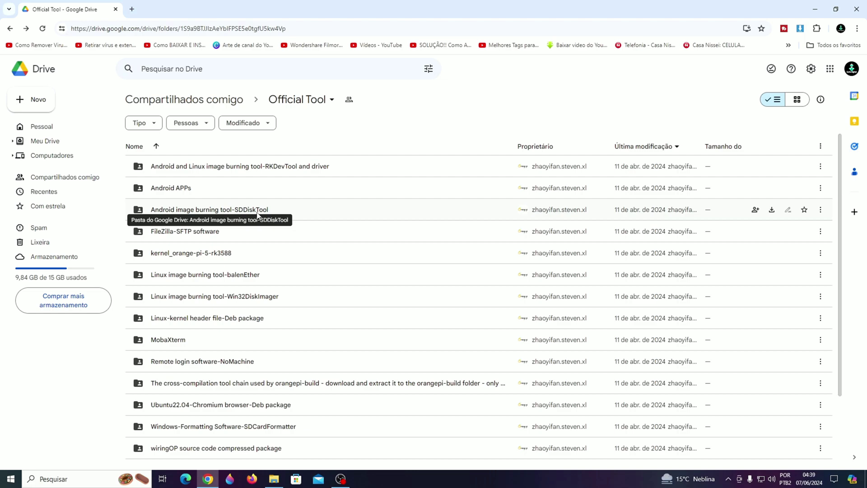
# - Switch to File Explorer, open the Downloads folder and locate the SDCardFormatterv5_WinEN and SDDiskTool_v1.72 archives
pyautogui.click(815, 9)
pyautogui.click(274, 479)
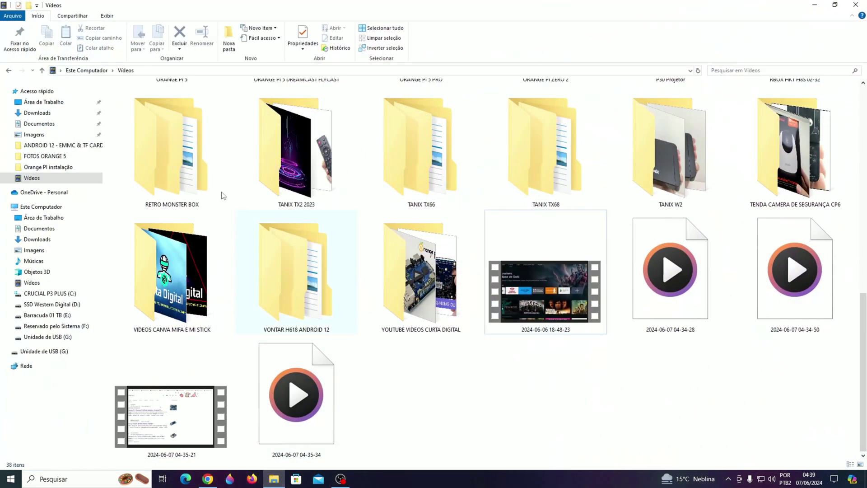
pyautogui.click(44, 114)
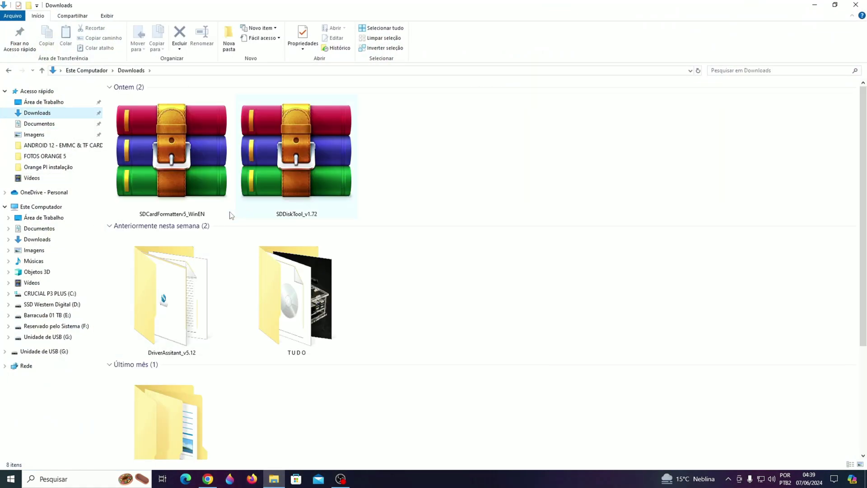
pyautogui.click(171, 212)
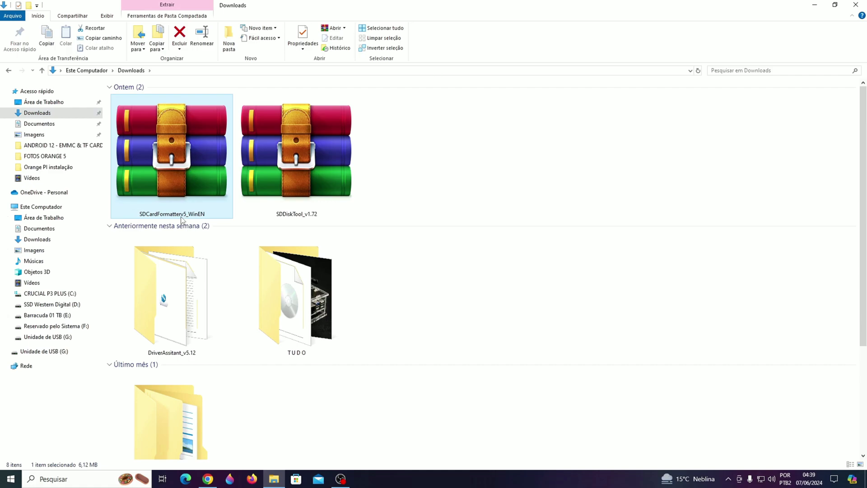
pyautogui.click(295, 214)
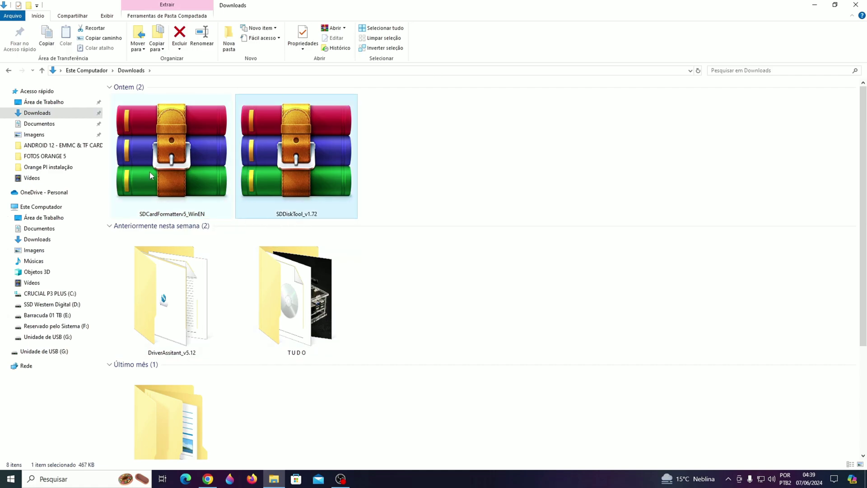
pyautogui.scroll(-3, 243, 195)
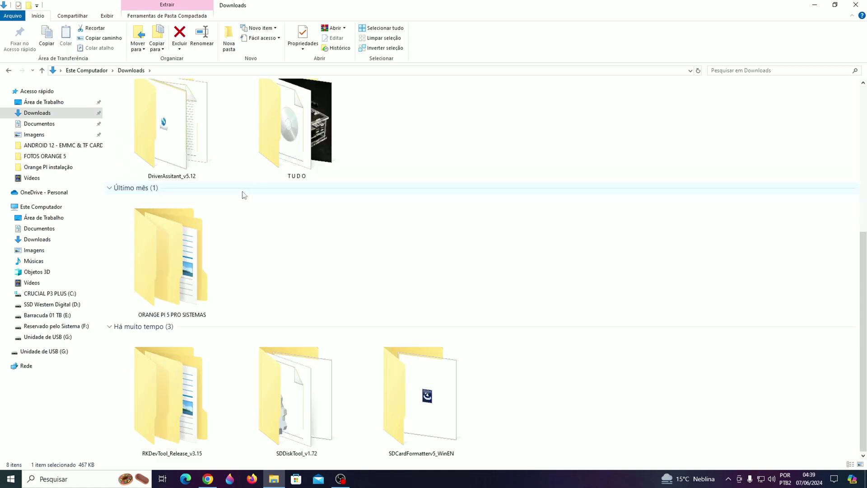
pyautogui.scroll(3, 243, 196)
# - Launch SD Card Formatter from the desktop, run a quick format on the G:\ card, and close the program
pyautogui.click(815, 5)
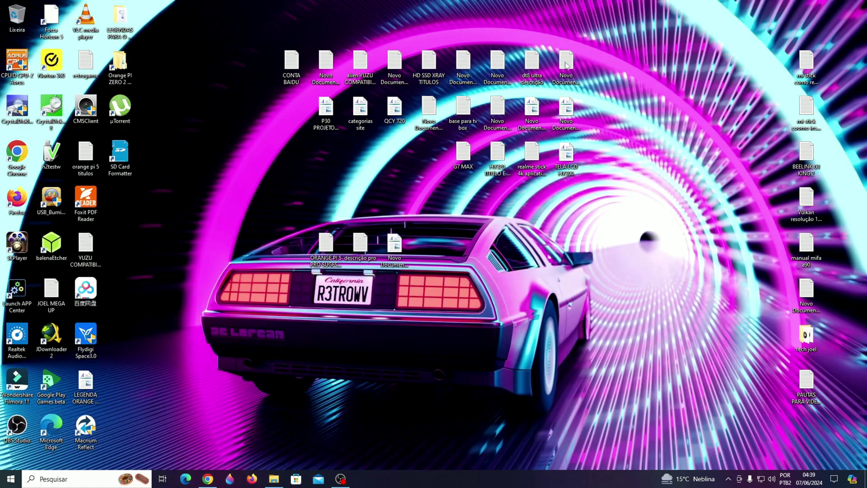
pyautogui.doubleClick(120, 156)
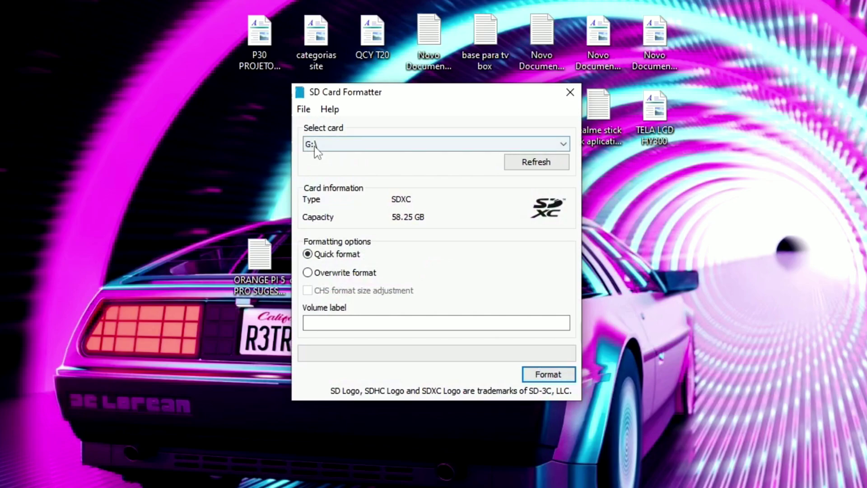
pyautogui.click(315, 144)
pyautogui.click(314, 144)
pyautogui.click(310, 147)
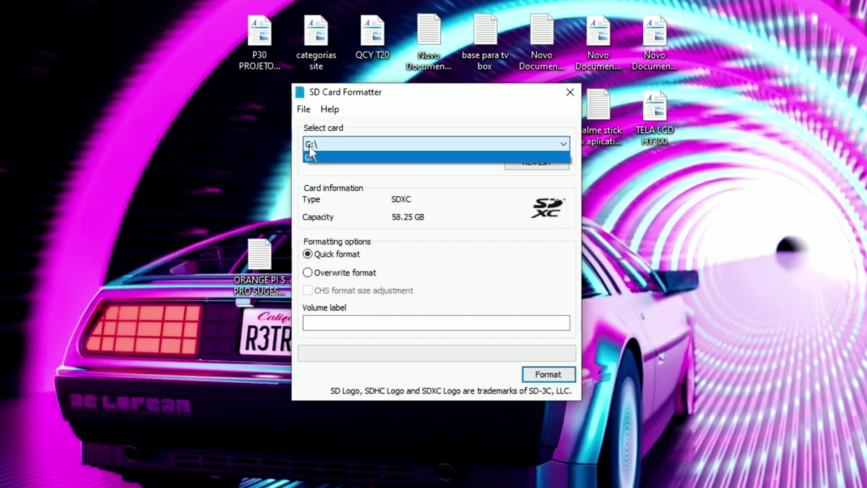
pyautogui.click(353, 145)
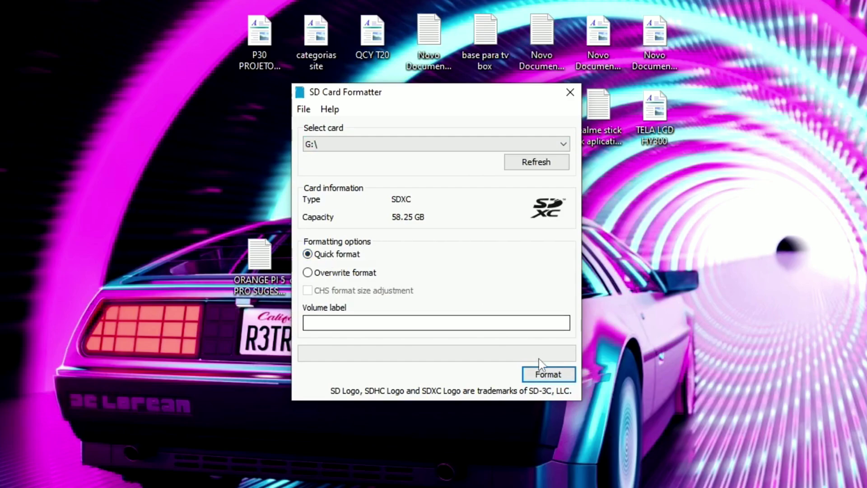
pyautogui.click(544, 375)
pyautogui.click(478, 301)
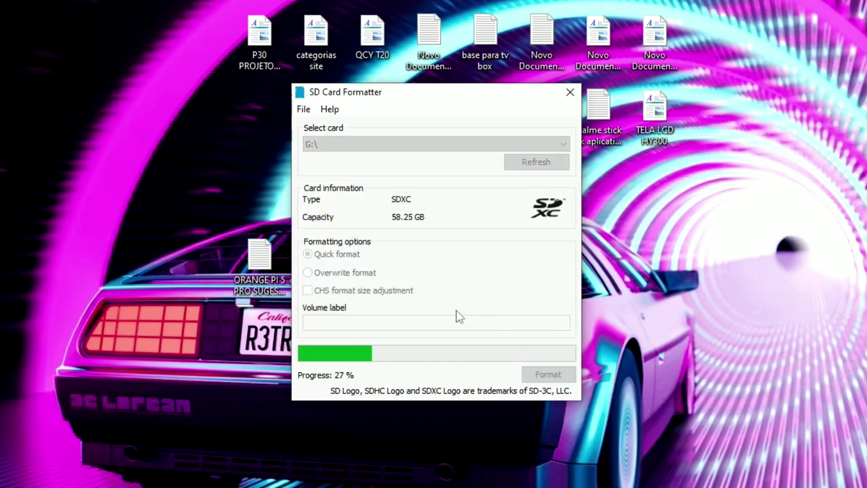
pyautogui.click(508, 312)
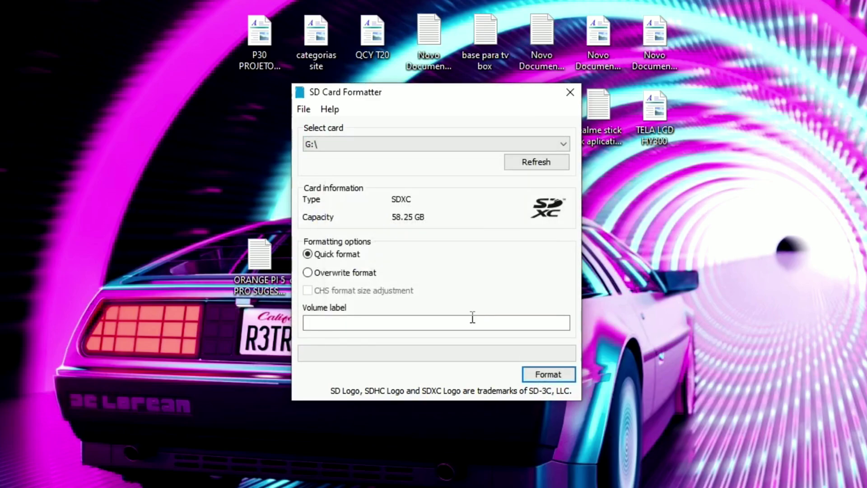
pyautogui.click(568, 91)
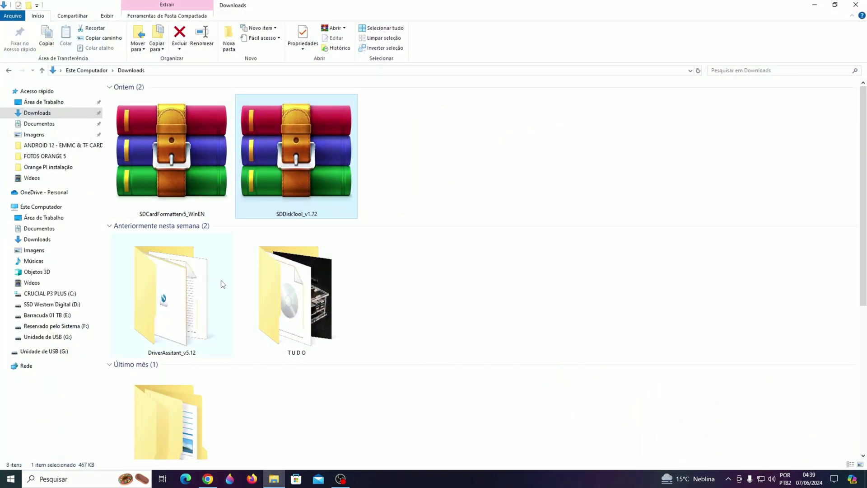
# - Extract the SDDiskTool_v1.72 archive directly into the Downloads folder, overwriting all existing files
pyautogui.rightClick(309, 180)
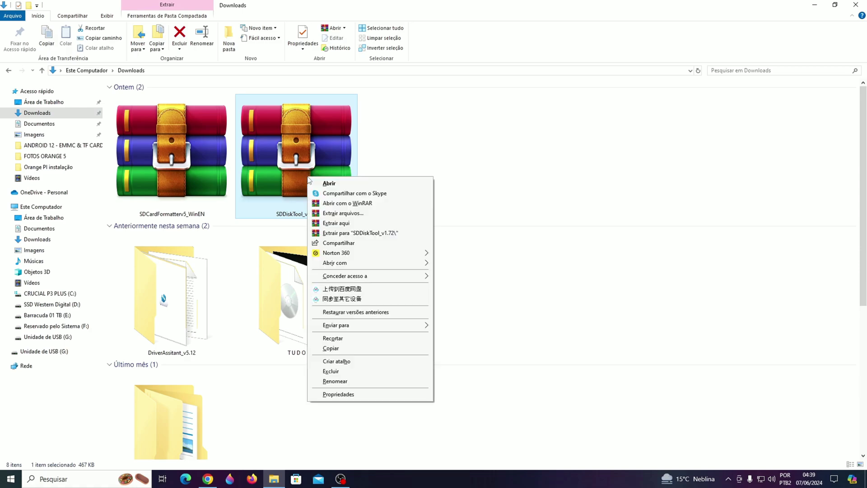
pyautogui.click(354, 225)
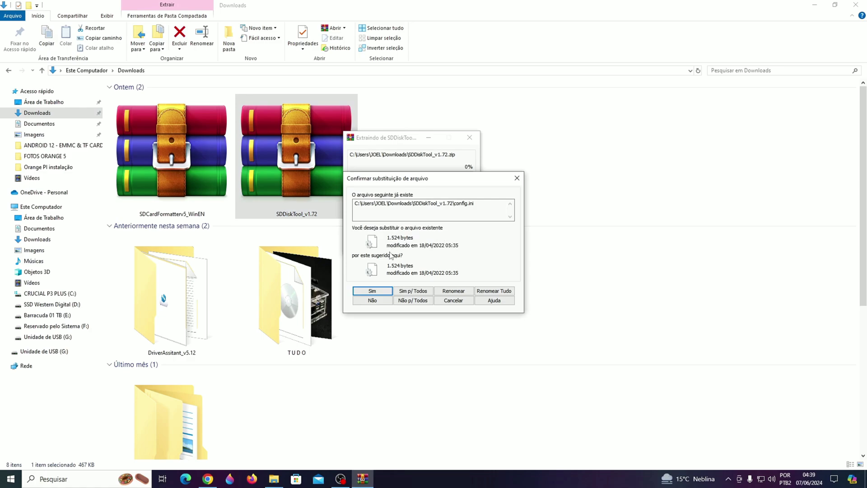
pyautogui.click(415, 292)
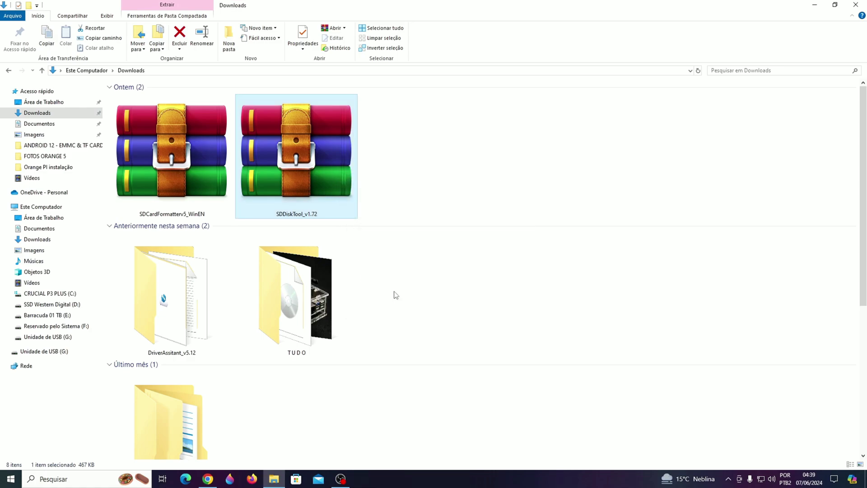
# - Open the extracted SDDiskTool_v1.72 folder, run SD_Firmware_Tool despite the SmartScreen block to check its interface language, and close it
pyautogui.scroll(-3, 352, 290)
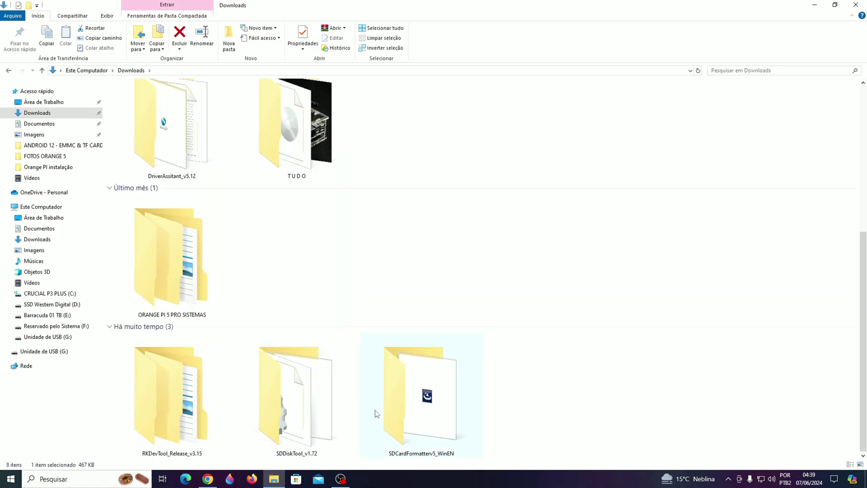
pyautogui.doubleClick(294, 400)
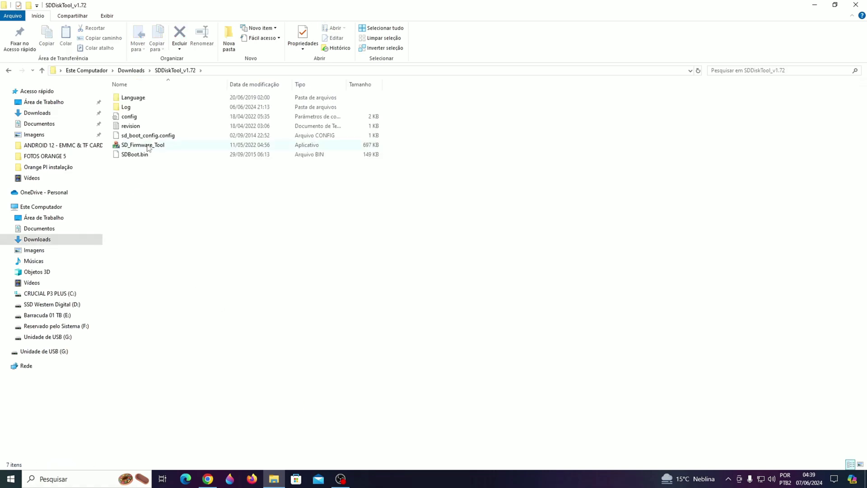
pyautogui.doubleClick(149, 145)
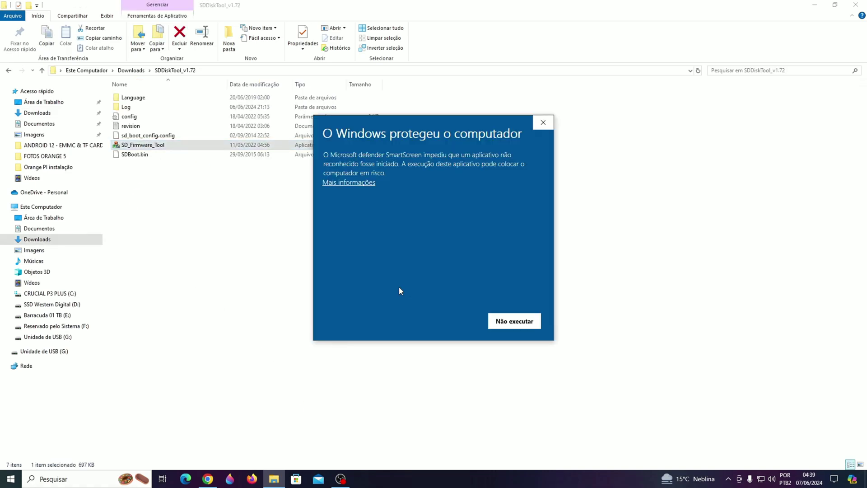
pyautogui.click(357, 183)
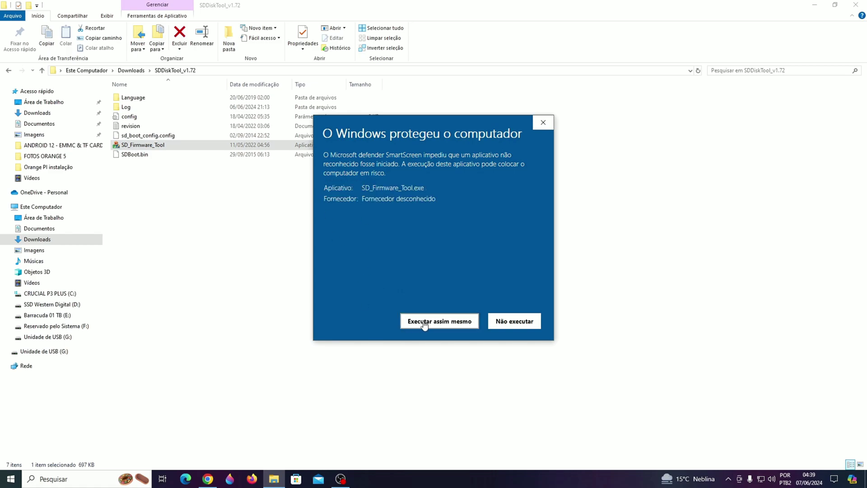
pyautogui.click(409, 324)
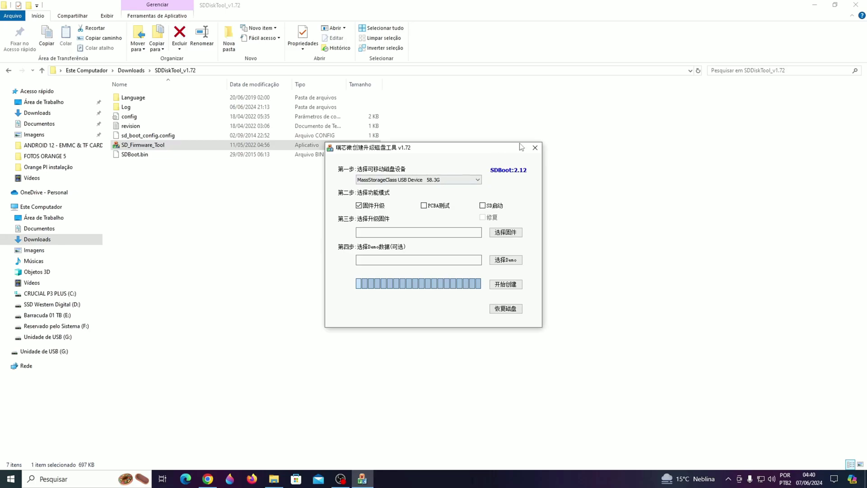
pyautogui.click(535, 148)
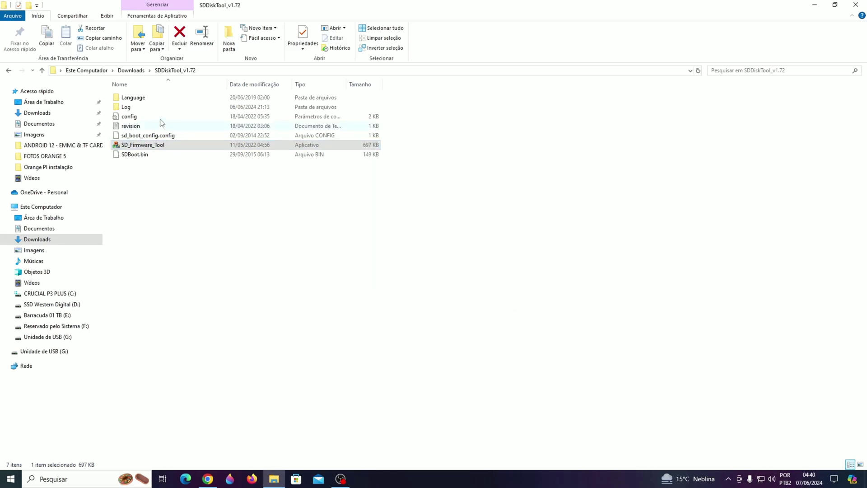
# - Copy the entire text of the English file in SDDiskTool's Language folder and close the file
pyautogui.doubleClick(135, 98)
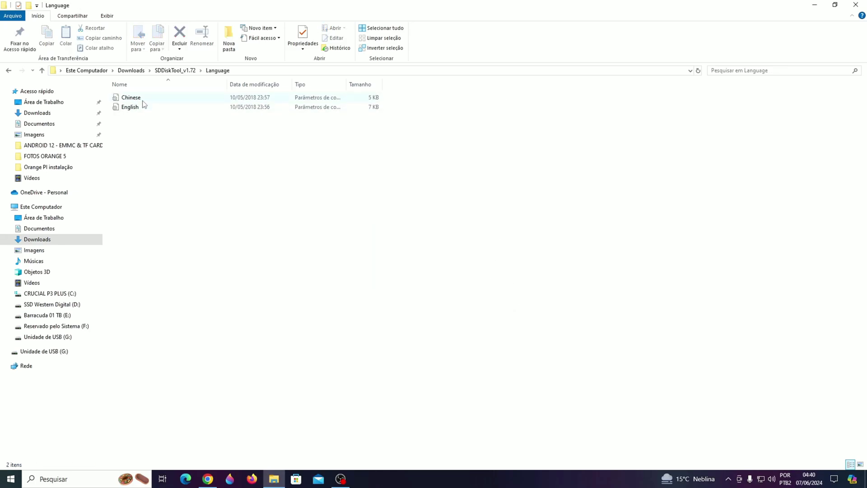
pyautogui.doubleClick(142, 110)
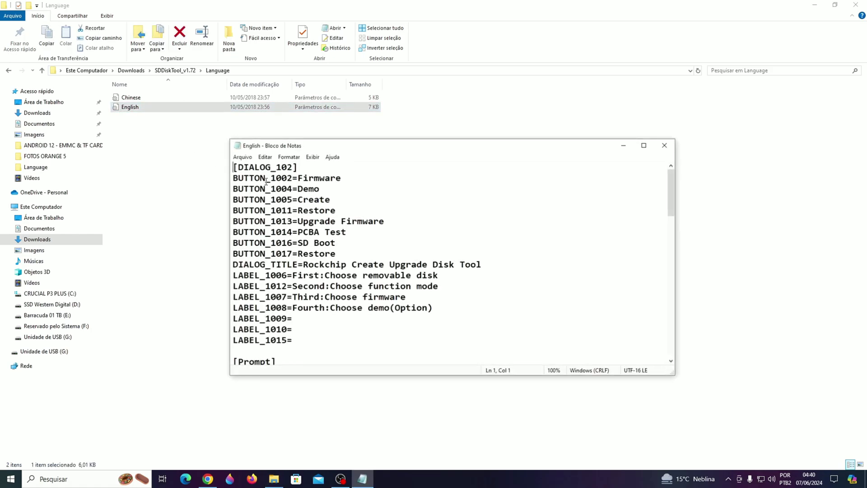
pyautogui.scroll(-1, 269, 204)
pyautogui.scroll(1, 270, 204)
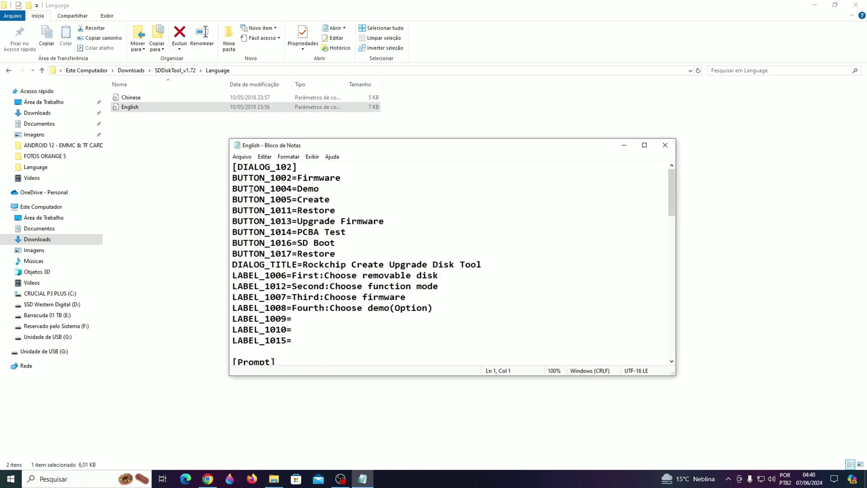
pyautogui.moveTo(233, 168); pyautogui.dragTo(643, 382)
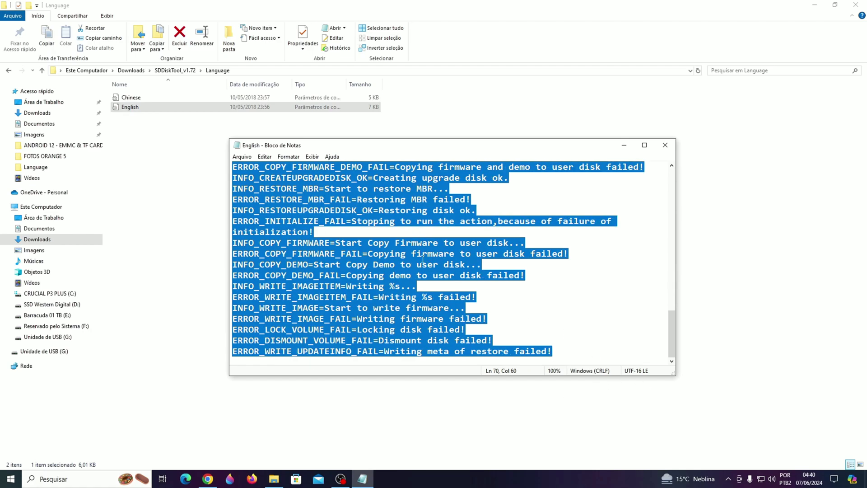
pyautogui.rightClick(423, 259)
pyautogui.click(451, 289)
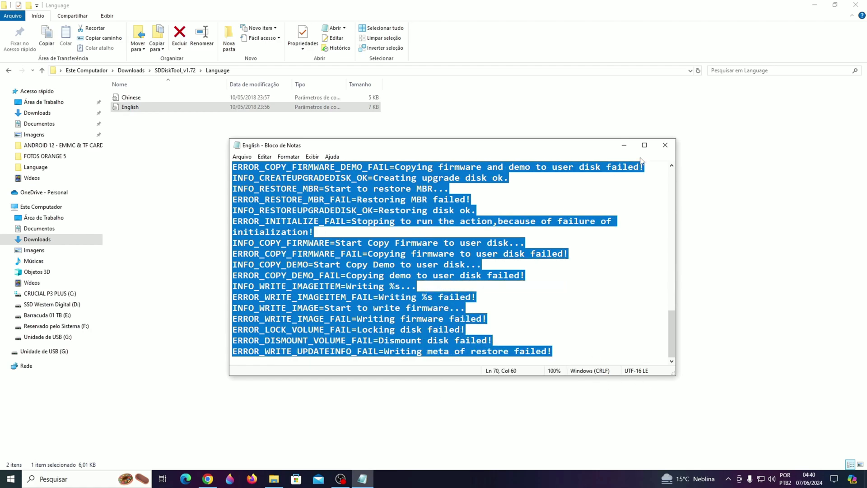
pyautogui.click(664, 146)
# - Replace the entire content of the Chinese language file with the copied English text, save it and close it
pyautogui.doubleClick(136, 98)
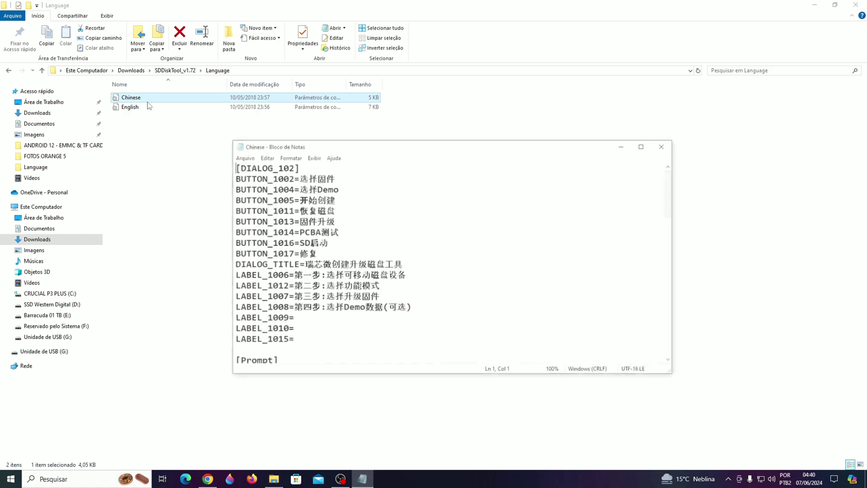
pyautogui.moveTo(234, 167); pyautogui.dragTo(573, 425)
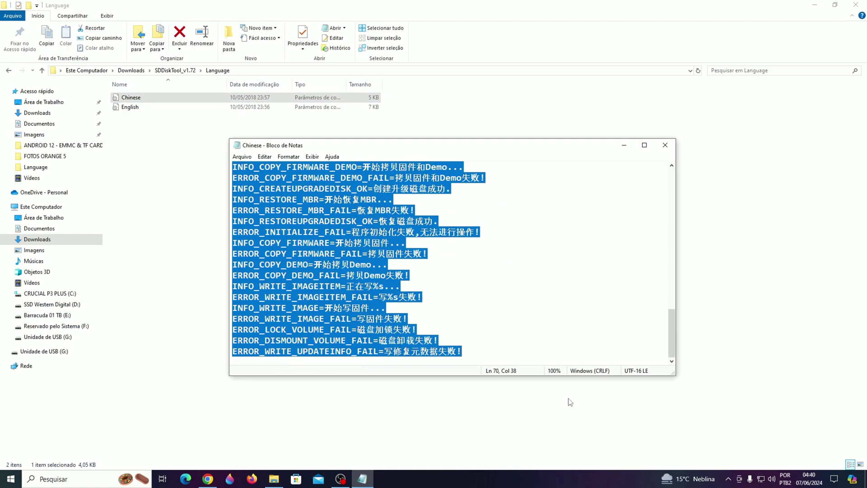
pyautogui.press('Delete')
pyautogui.rightClick(378, 212)
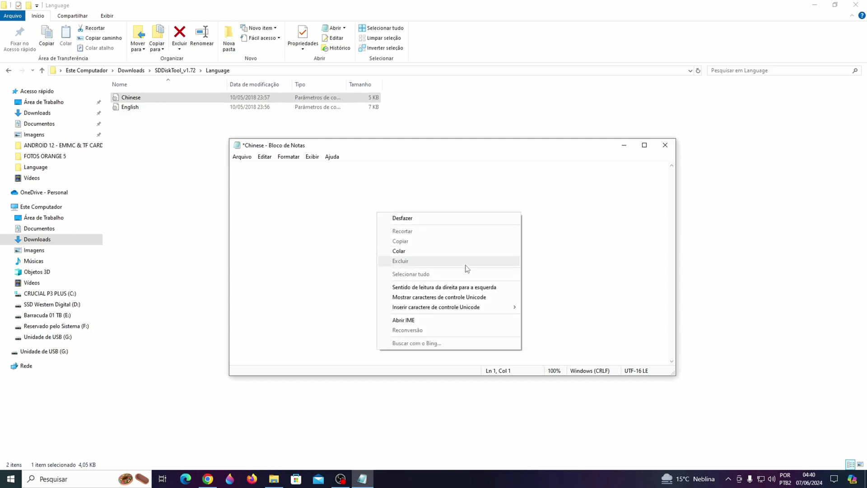
pyautogui.click(434, 252)
pyautogui.click(242, 156)
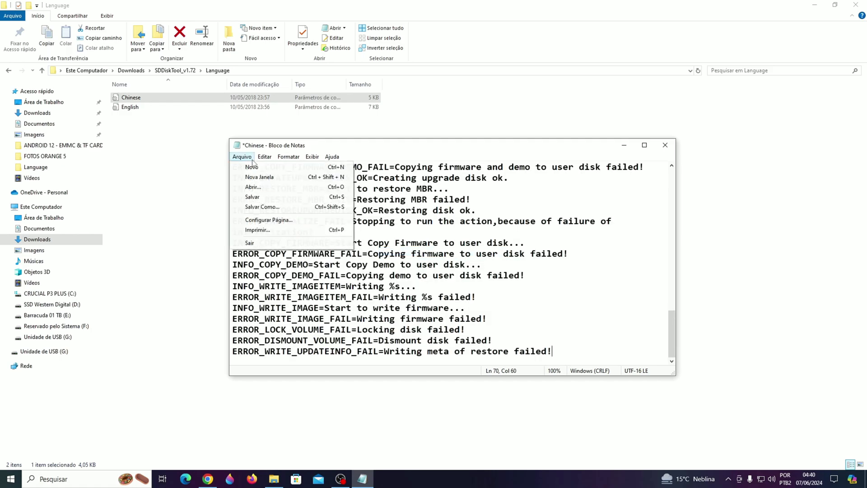
pyautogui.click(255, 197)
pyautogui.hotkey('alt', 'F4')
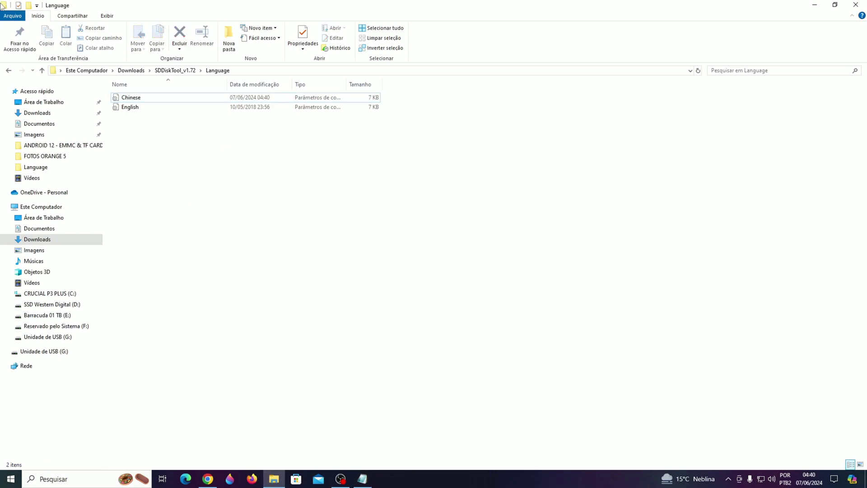
# - Return to the SDDiskTool_v1.72 folder and run SD_Firmware_Tool as administrator
pyautogui.click(42, 71)
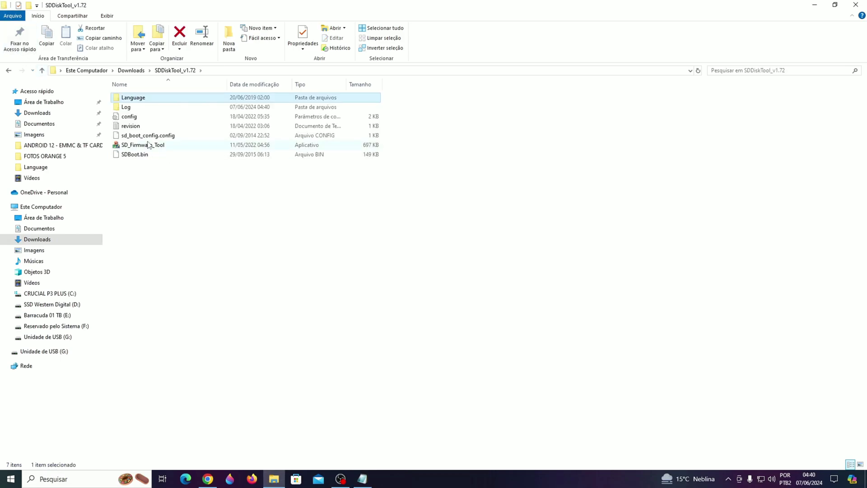
pyautogui.rightClick(149, 144)
pyautogui.click(189, 159)
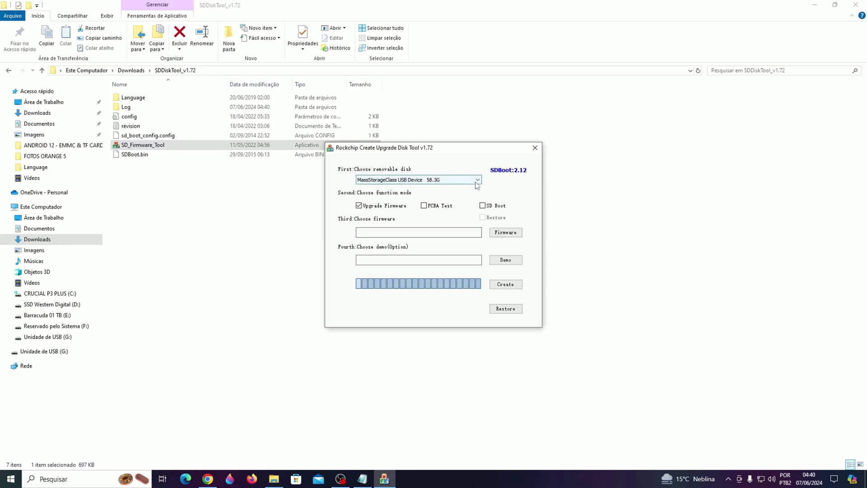
# - Choose the 58.3G MassStorageClass USB Device, load the OrangePi5Pro_RK3588S_Android12_v1.0.1 image as firmware, and enable SD Boot mode
pyautogui.click(477, 180)
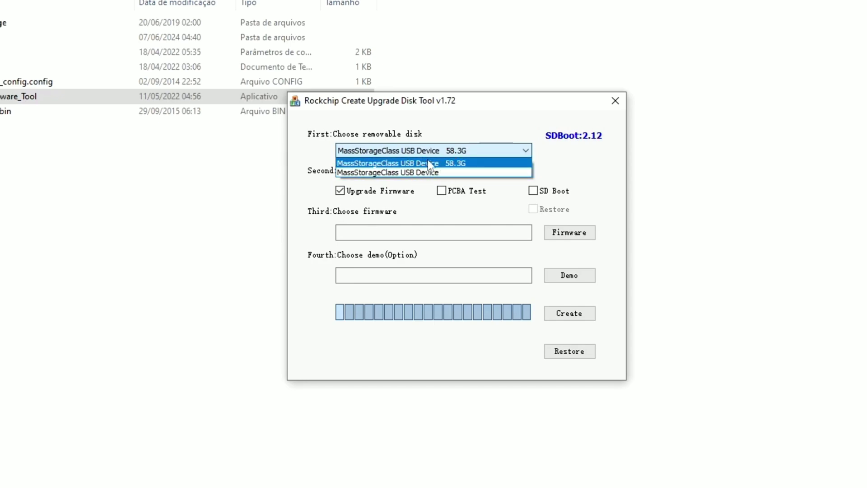
pyautogui.click(427, 163)
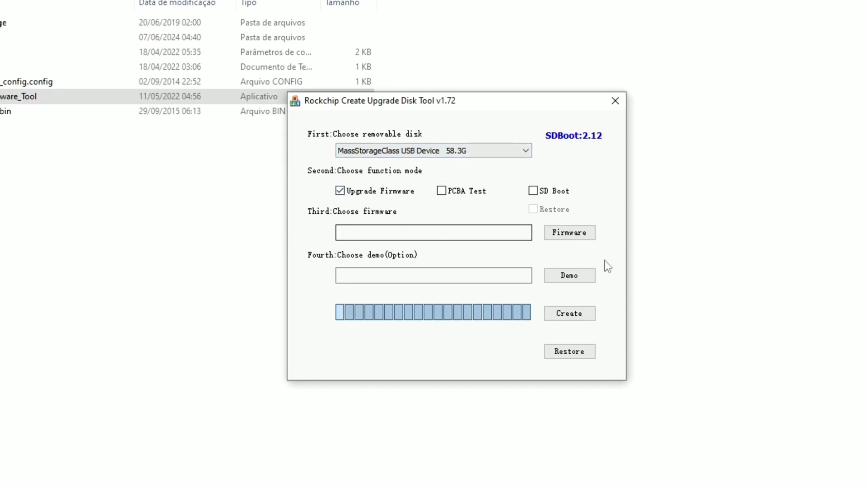
pyautogui.click(560, 234)
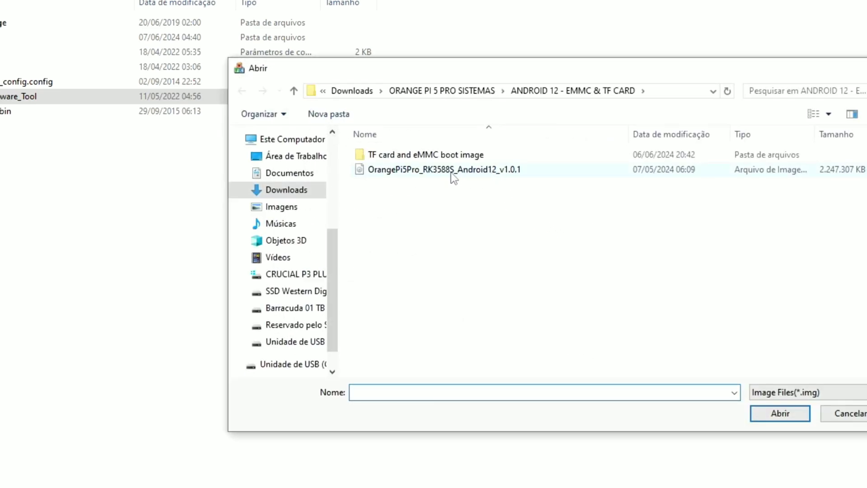
pyautogui.doubleClick(478, 172)
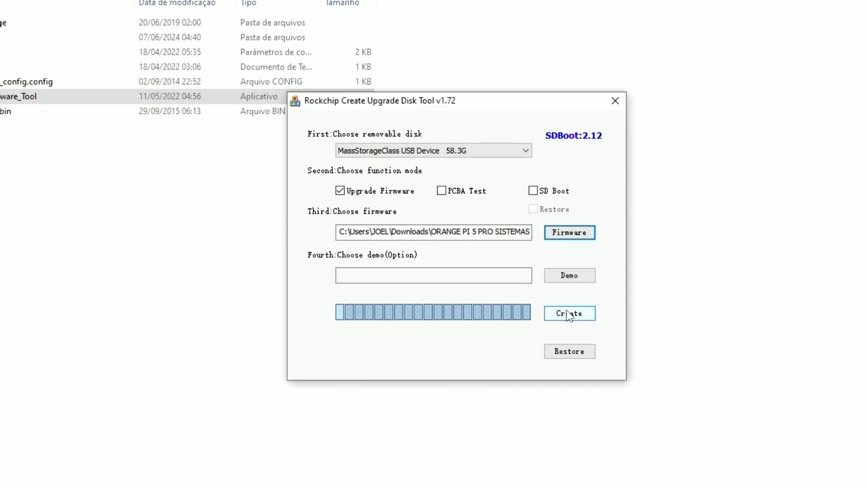
pyautogui.click(532, 191)
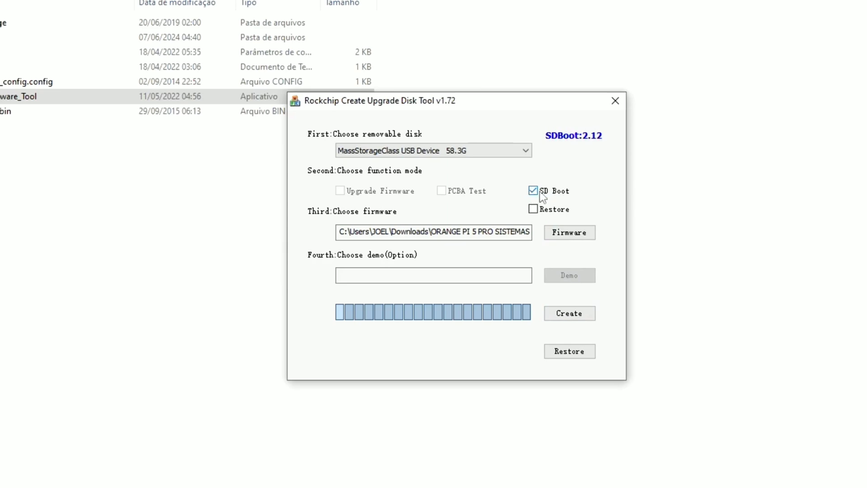
# - Create the SD boot card from the loaded firmware, confirming the write and acknowledging its completion
pyautogui.click(566, 316)
pyautogui.click(511, 274)
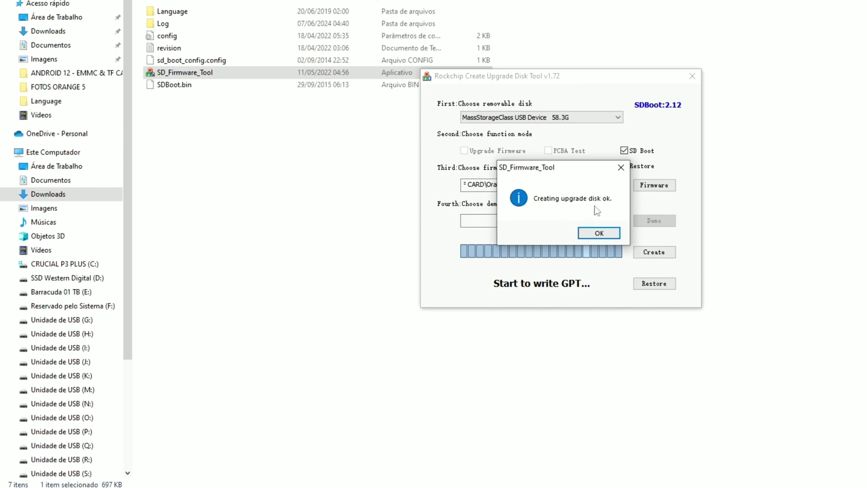
pyautogui.click(600, 233)
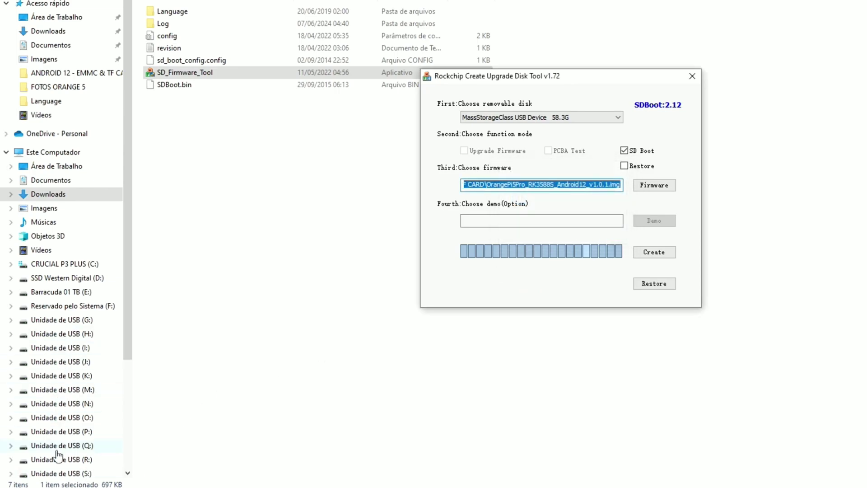